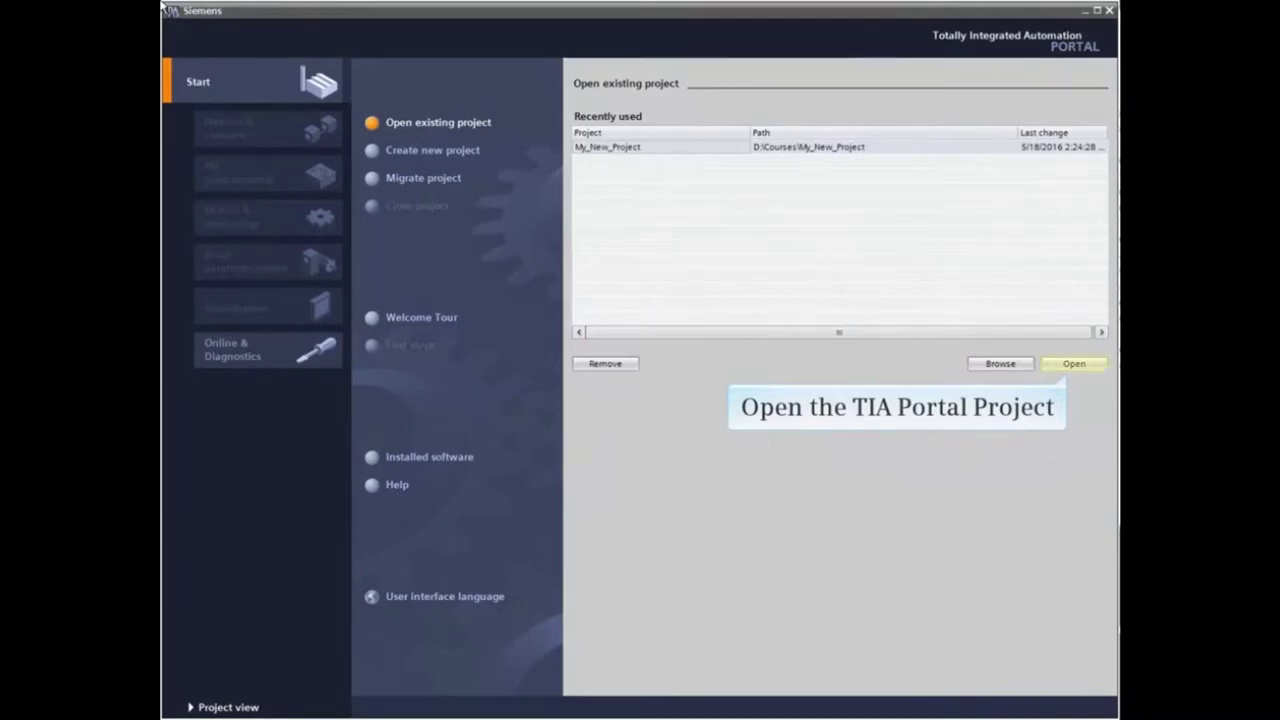
# Step: Open My_New_Project from the recently used projects list
pyautogui.click(1073, 364)
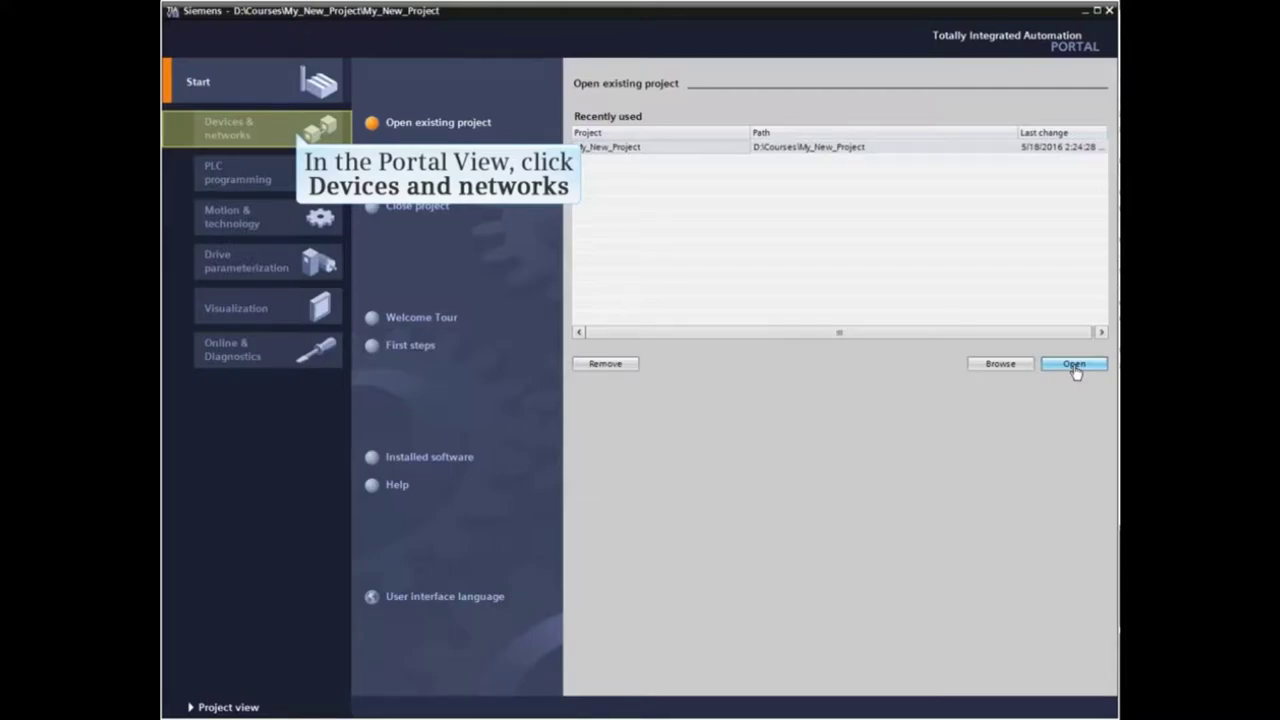
# Step: In Devices & networks, begin adding a new device and show the SINAMICS drive families
pyautogui.click(247, 137)
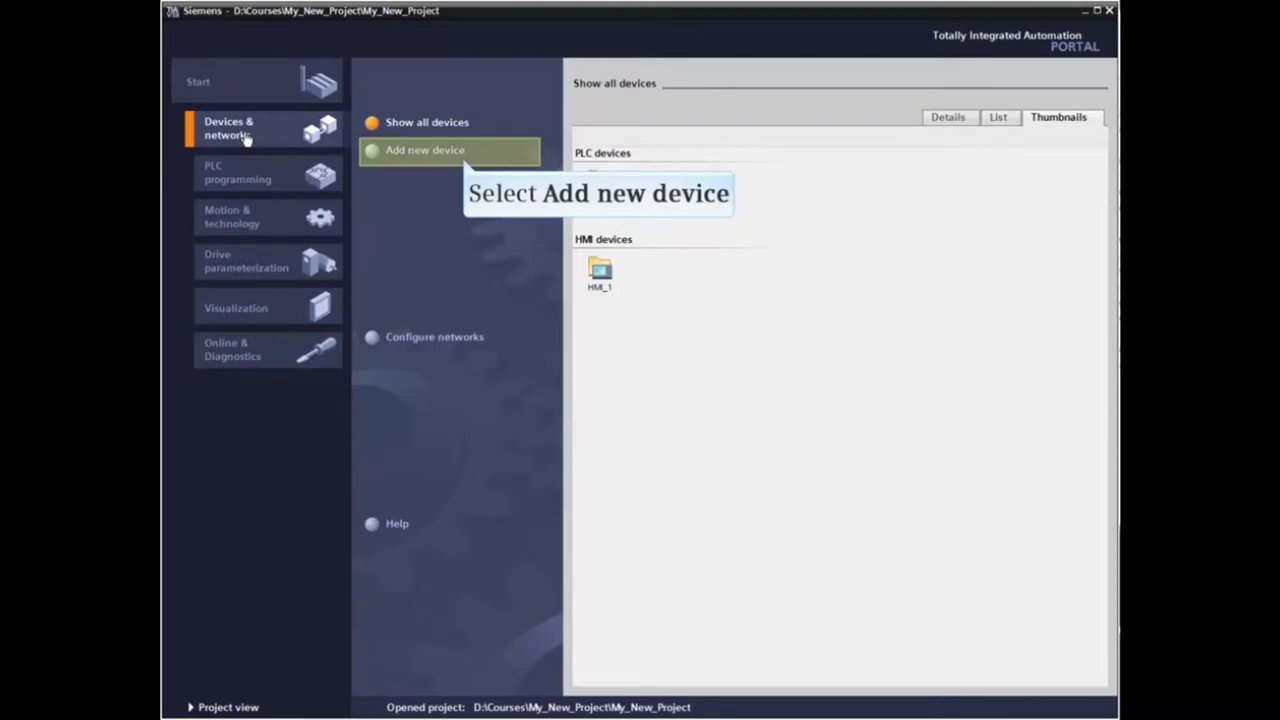
pyautogui.click(397, 153)
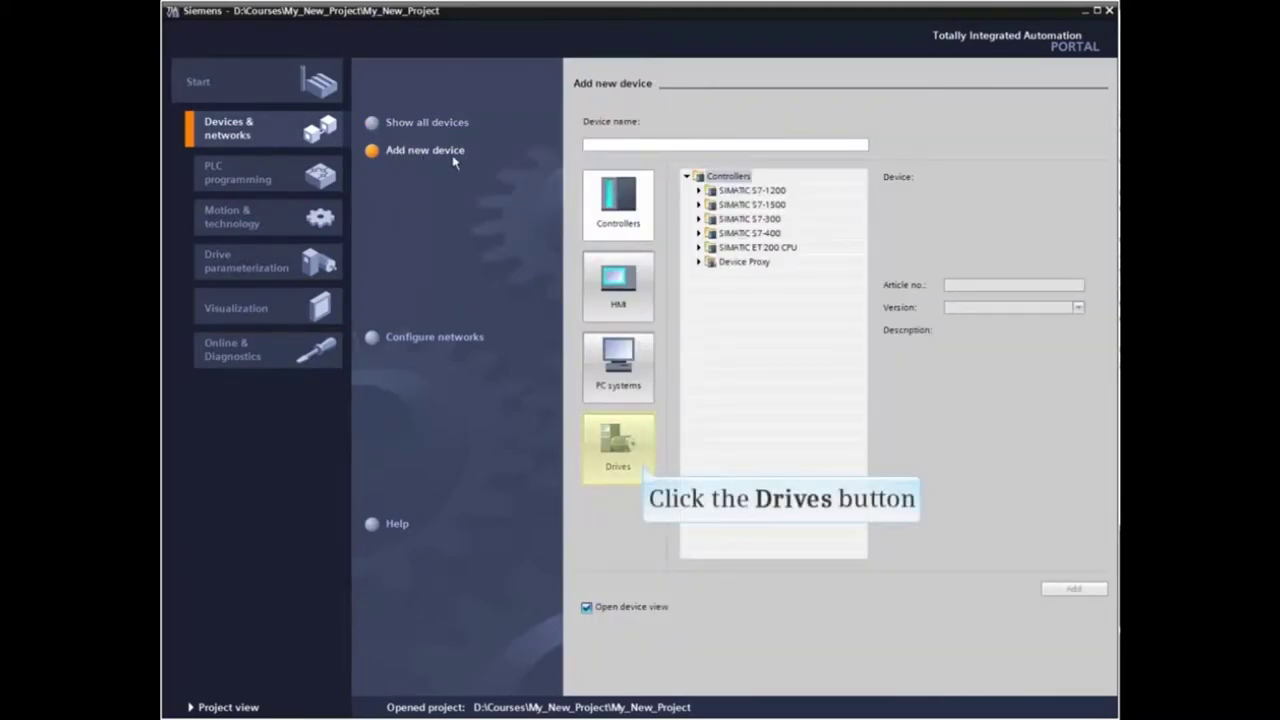
pyautogui.click(622, 448)
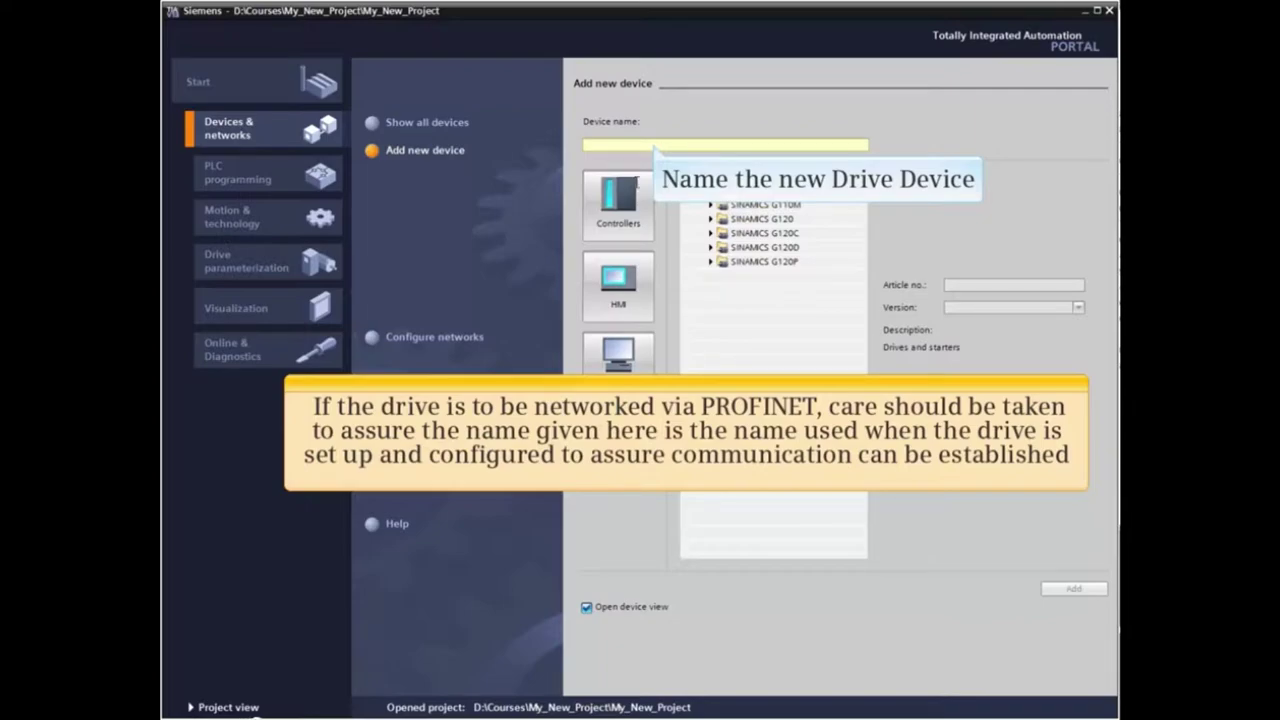
# Step: Name the device 'My New Drive' and choose the G120 CU240E-2 PN control unit, version 4.7
pyautogui.click(637, 144)
pyautogui.write('My New Dri')
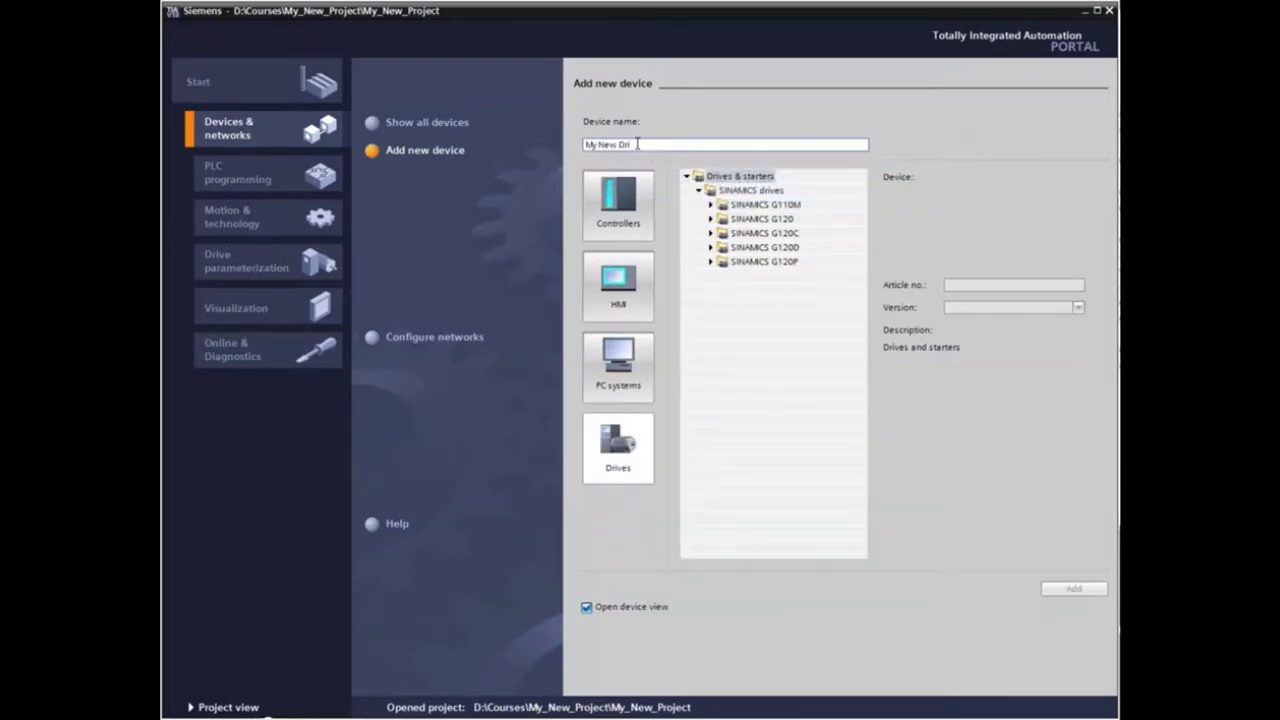
pyautogui.write('ve')
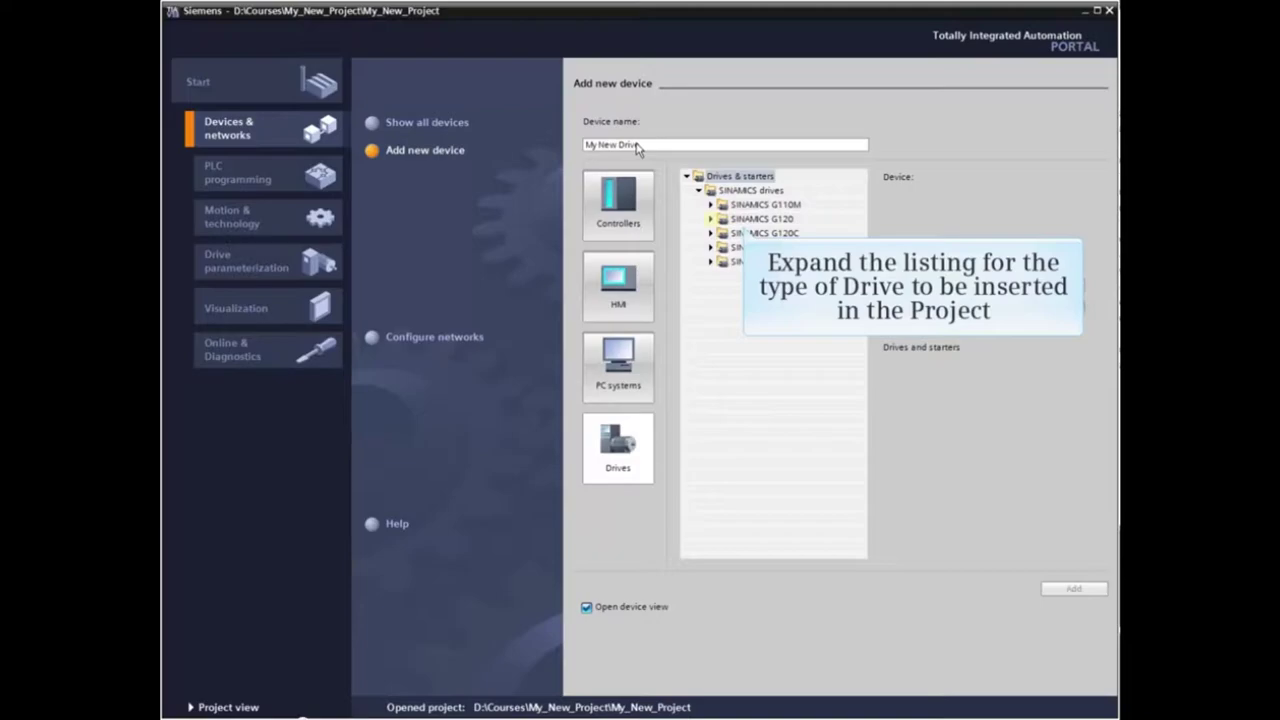
pyautogui.click(711, 218)
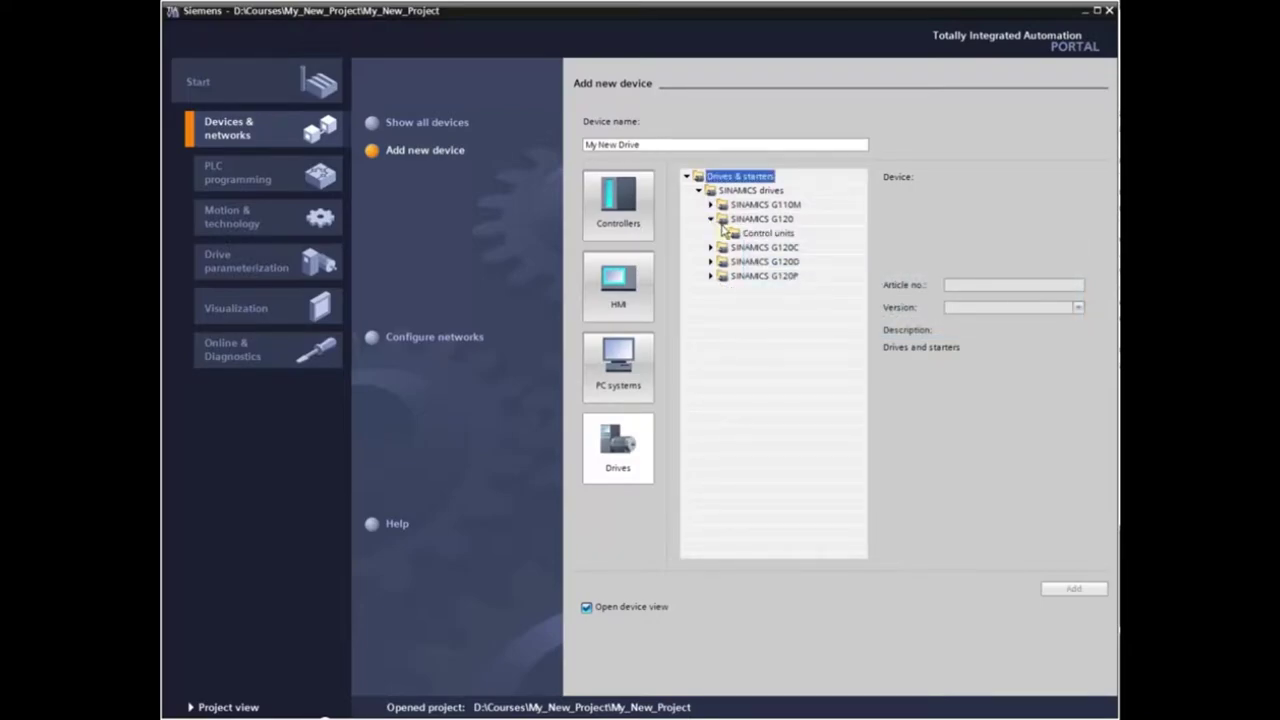
pyautogui.click(723, 234)
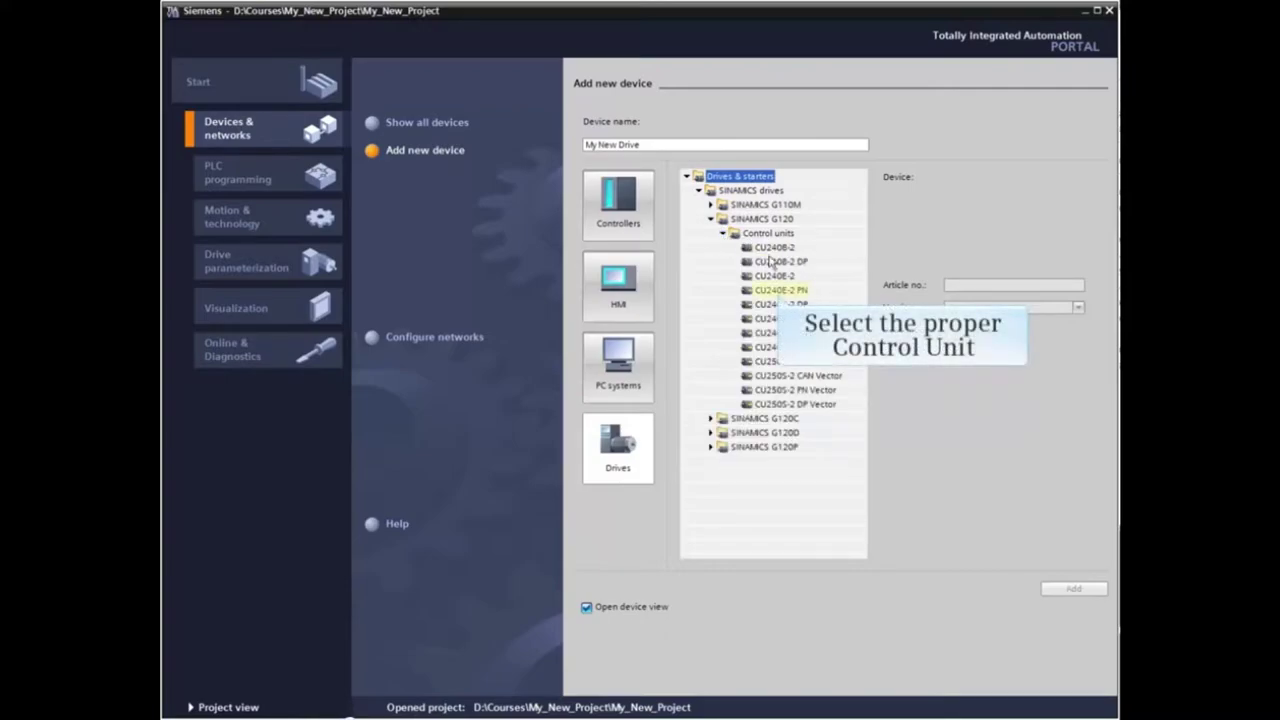
pyautogui.click(780, 291)
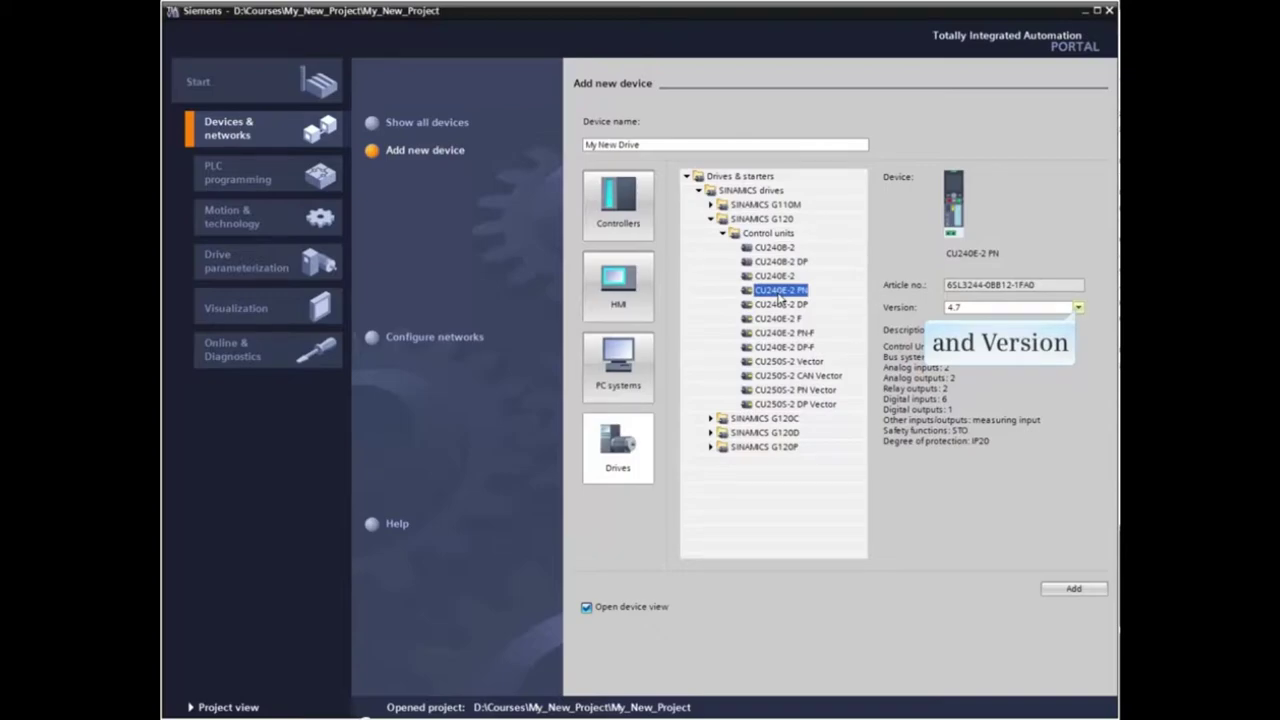
pyautogui.click(1078, 308)
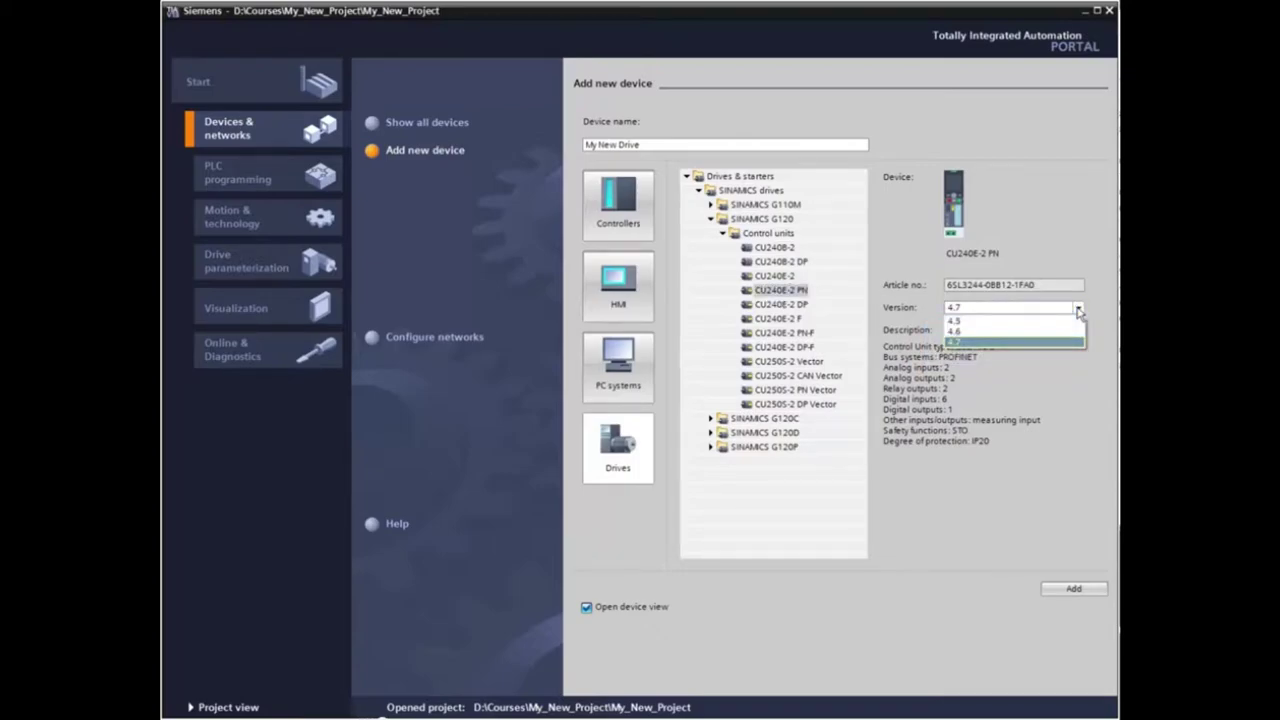
pyautogui.click(966, 342)
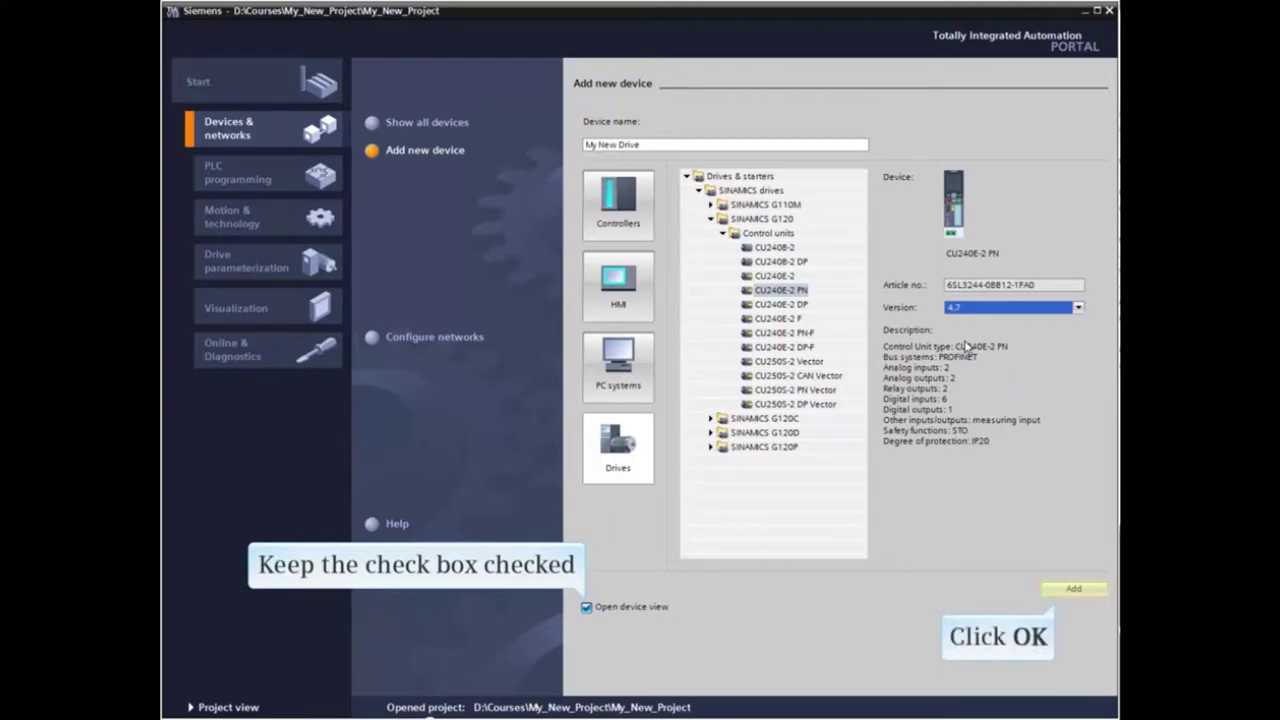
# Step: Add My New Drive and fit it with the PM240 IP20 FSA U 400V 0,37kW power unit
pyautogui.click(1073, 589)
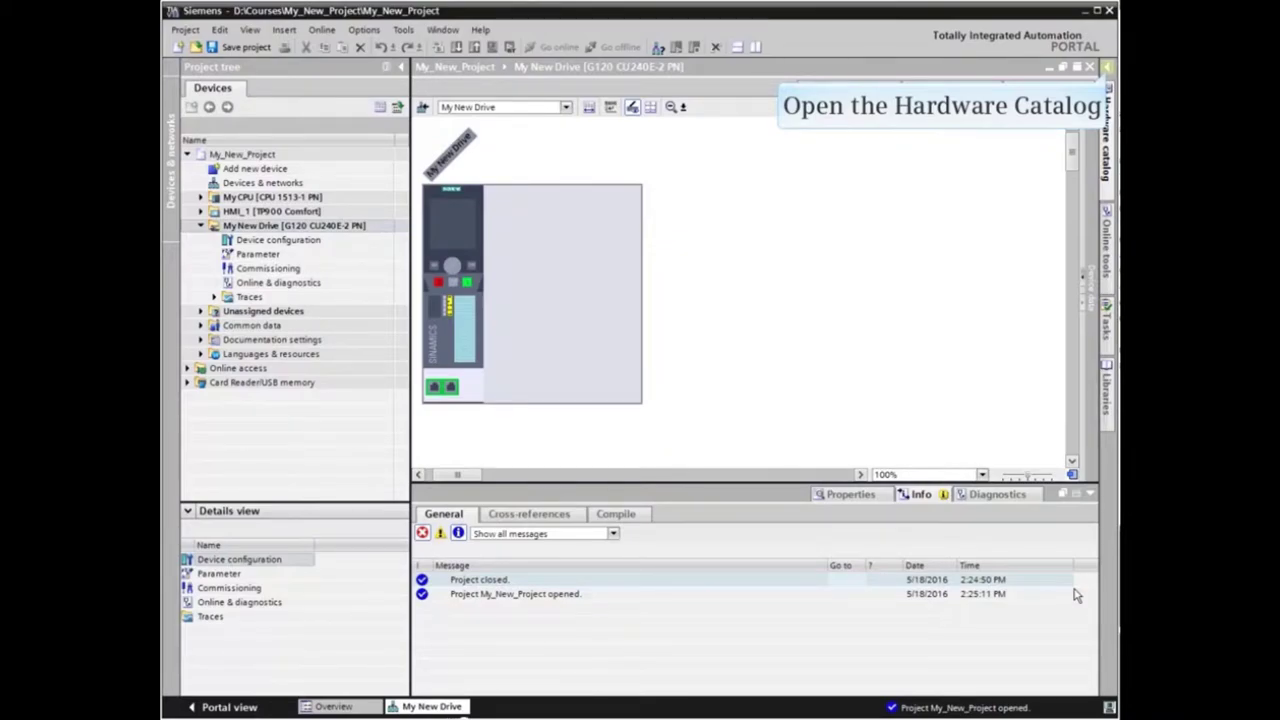
pyautogui.click(1106, 100)
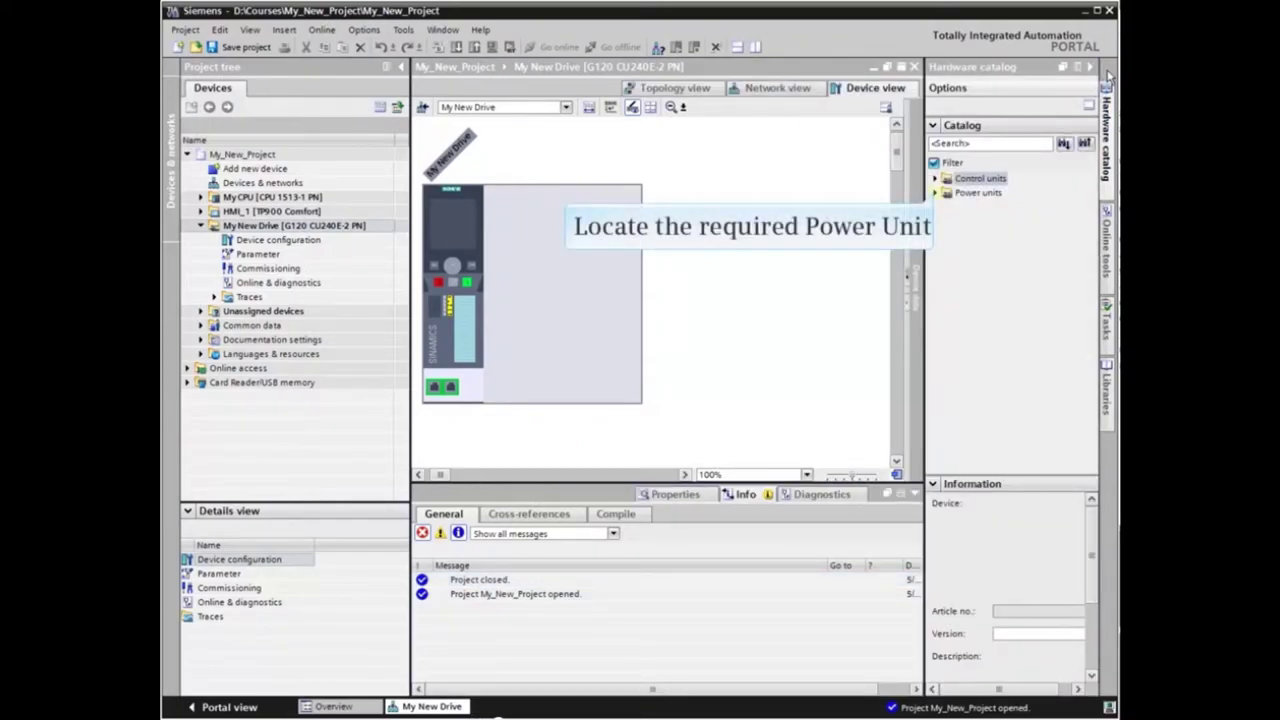
pyautogui.click(935, 192)
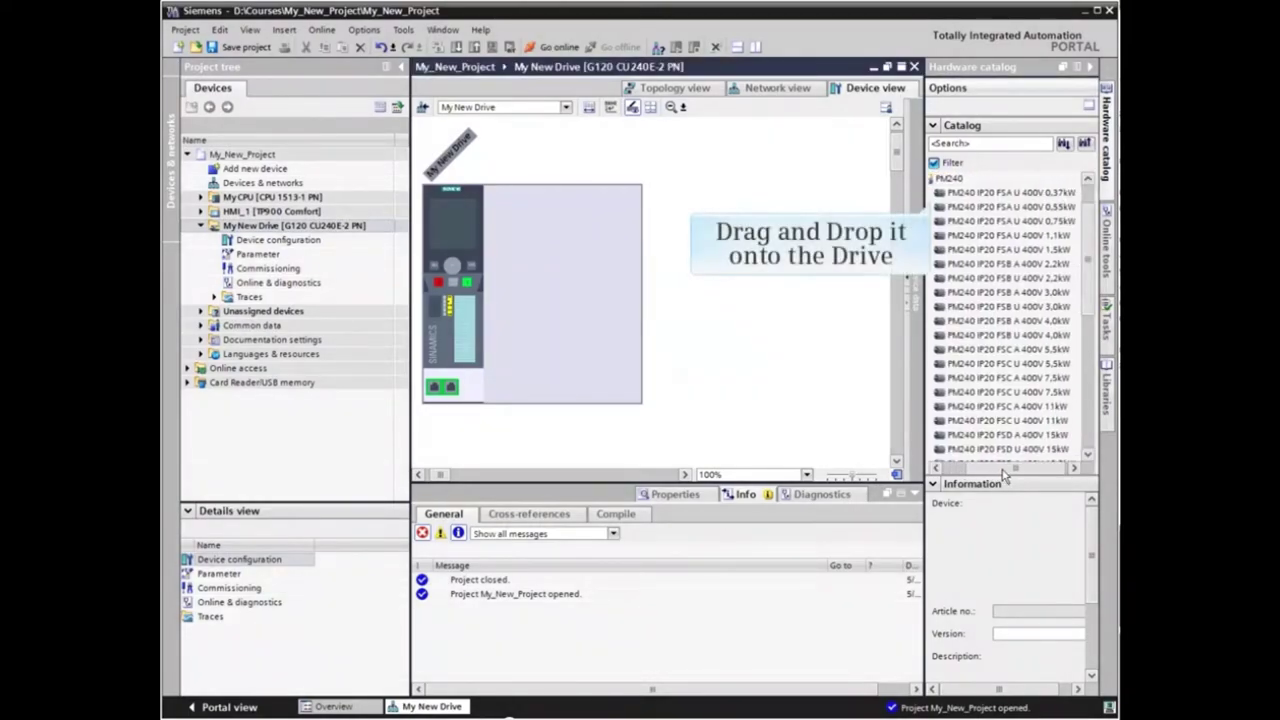
pyautogui.moveTo(1001, 469); pyautogui.dragTo(1006, 471)
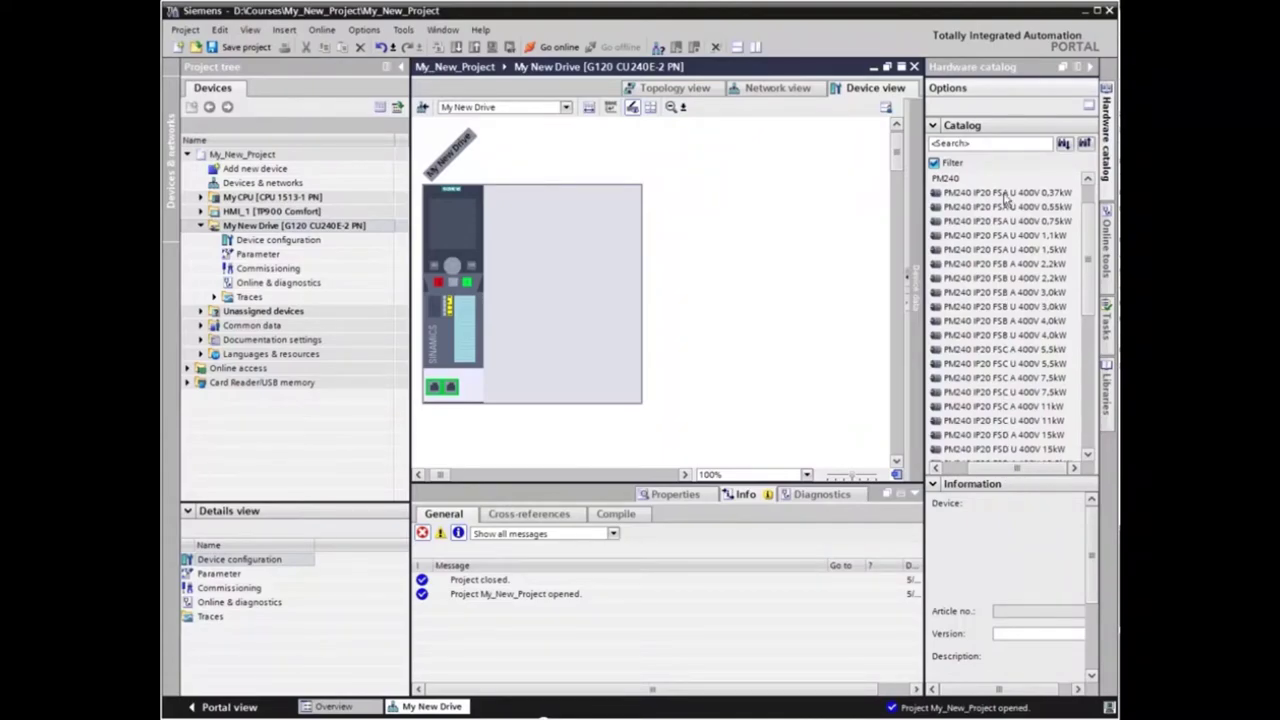
pyautogui.moveTo(1003, 193); pyautogui.dragTo(626, 275)
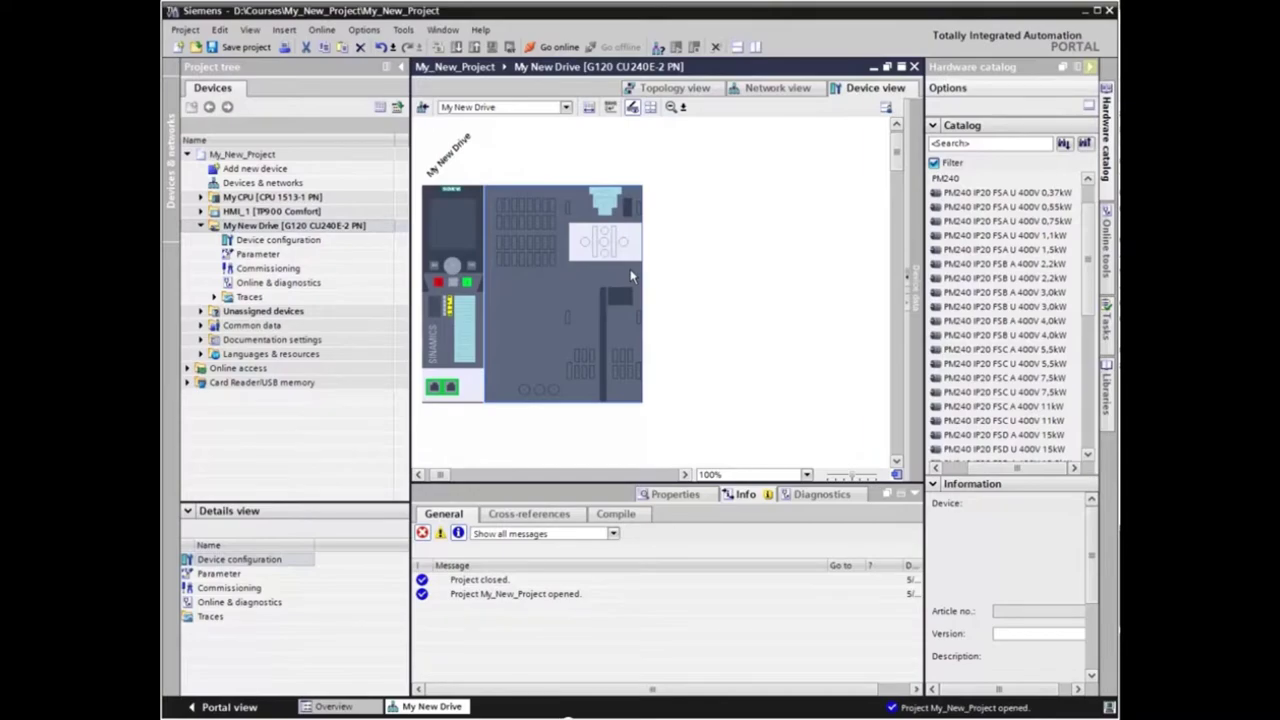
# Step: Show the control unit's setpoint data exchange: Standard Telegramm 1 with no partner assigned
pyautogui.click(1090, 66)
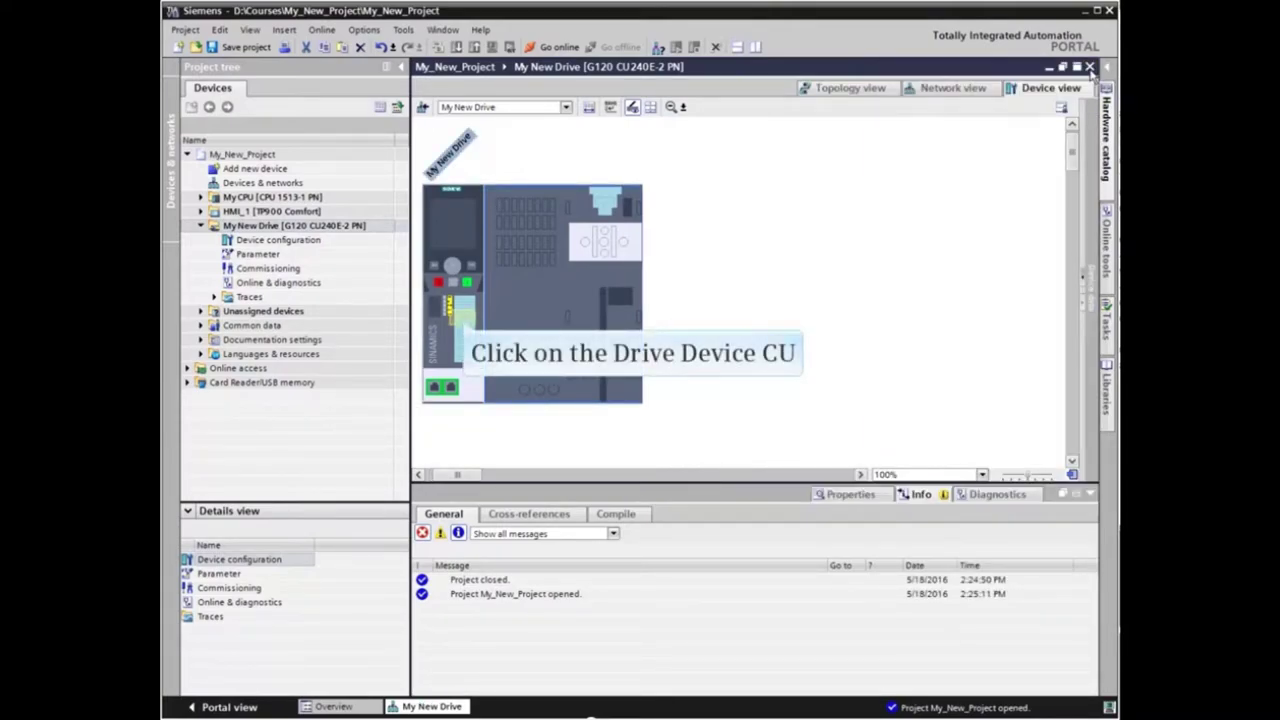
pyautogui.click(463, 323)
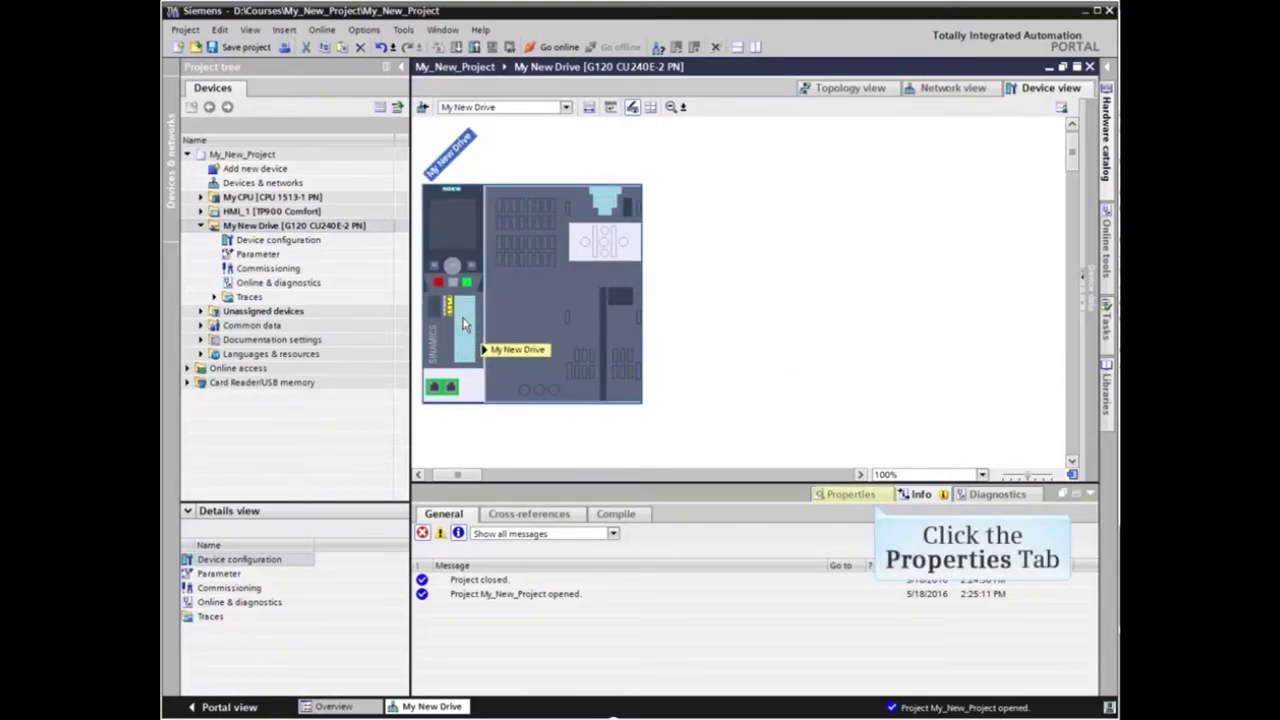
pyautogui.click(848, 494)
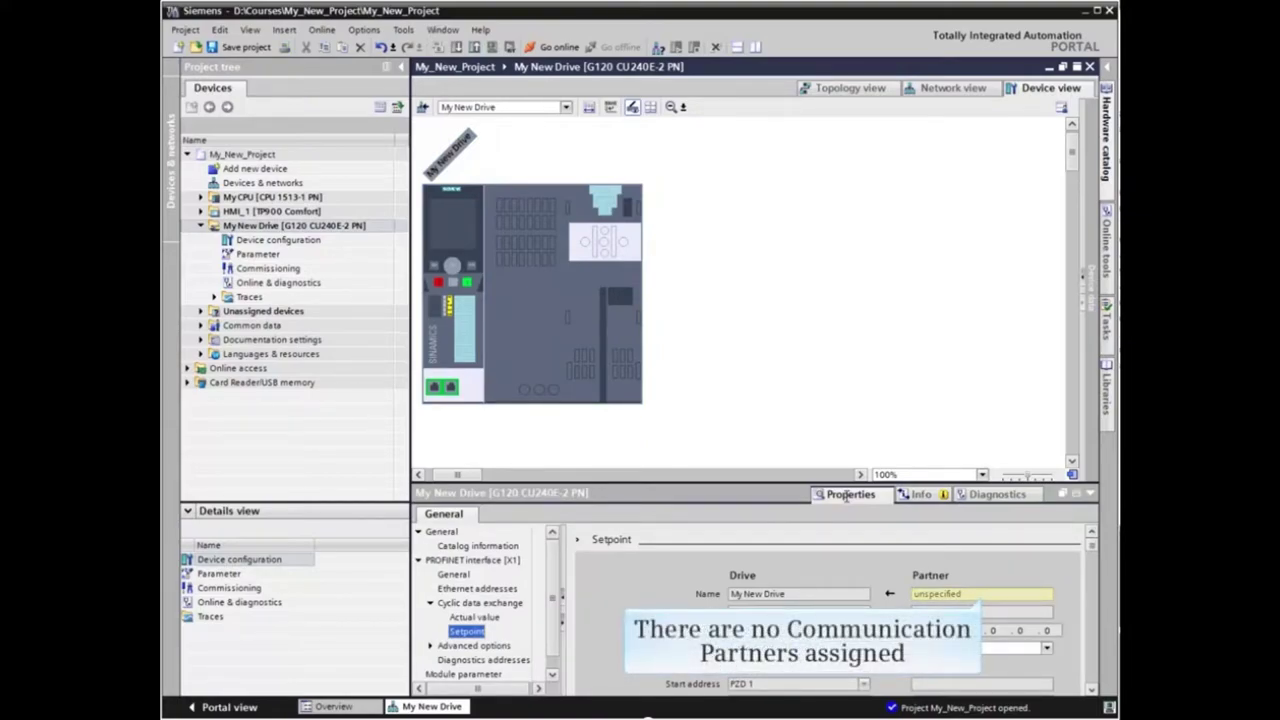
pyautogui.click(982, 596)
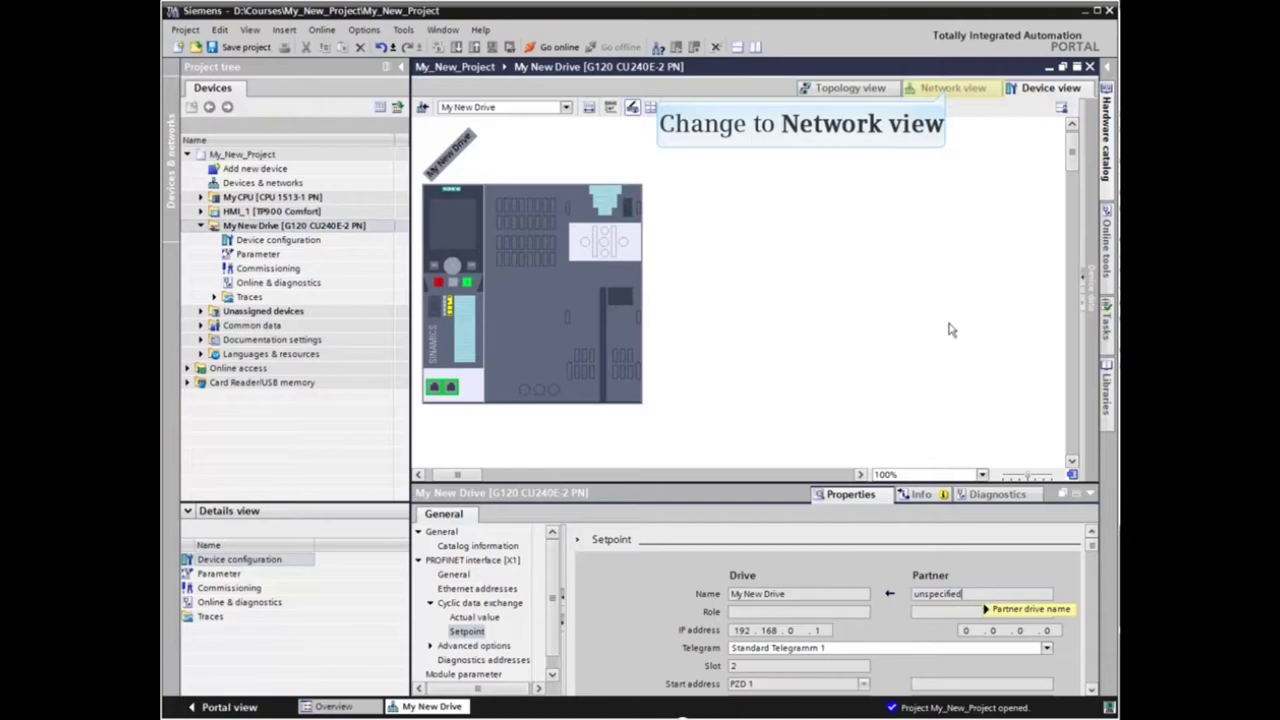
# Step: In Network view, assign My New Drive to My CPU.PROFINET interface_1 as its IO controller
pyautogui.click(950, 89)
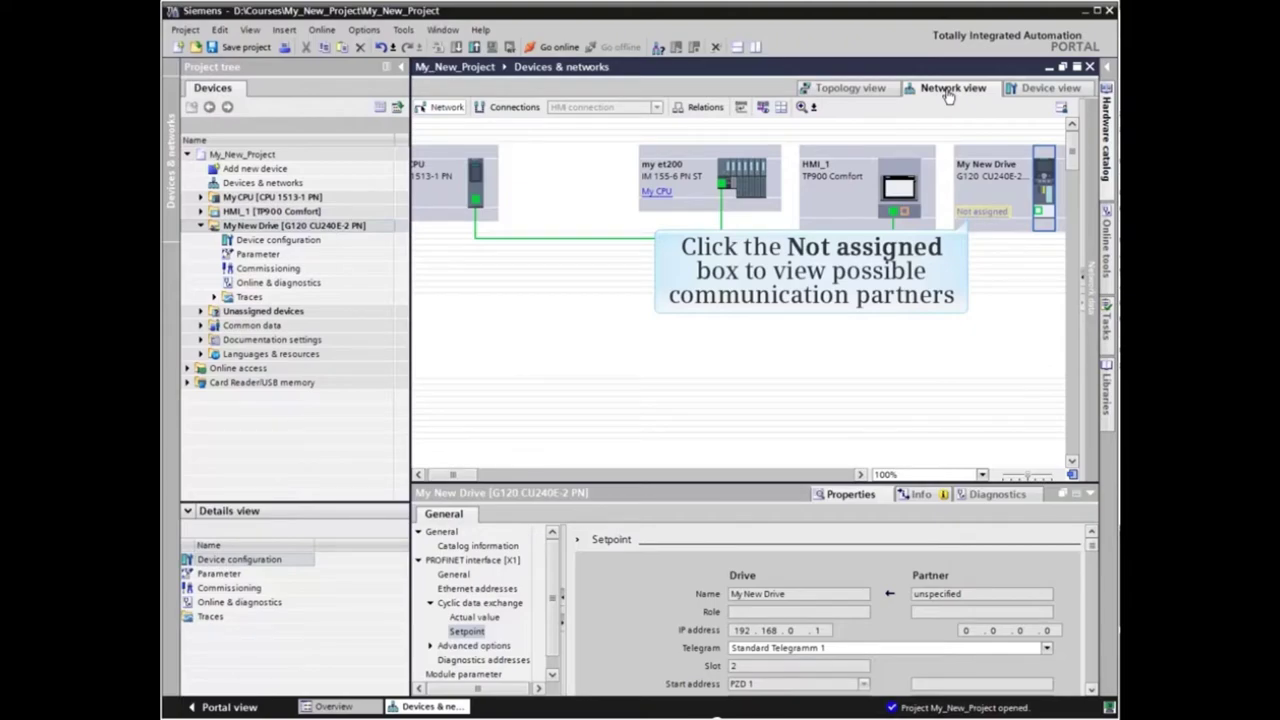
pyautogui.click(982, 212)
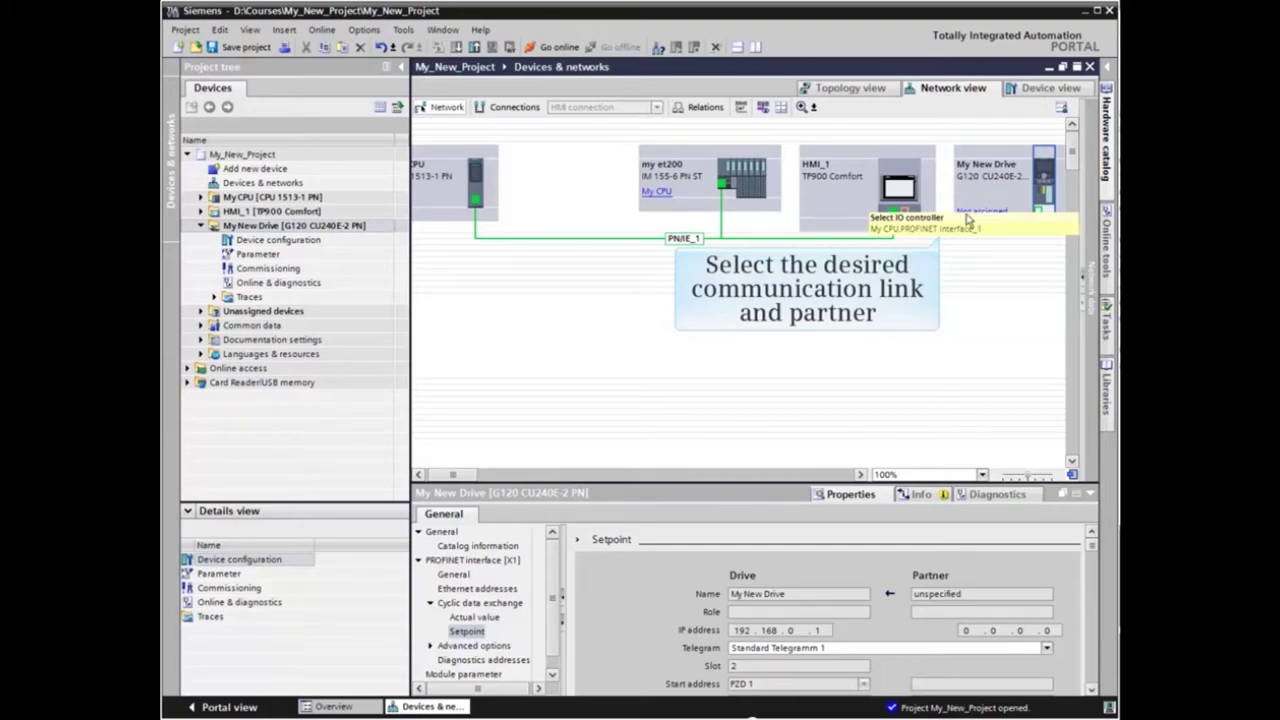
pyautogui.click(954, 228)
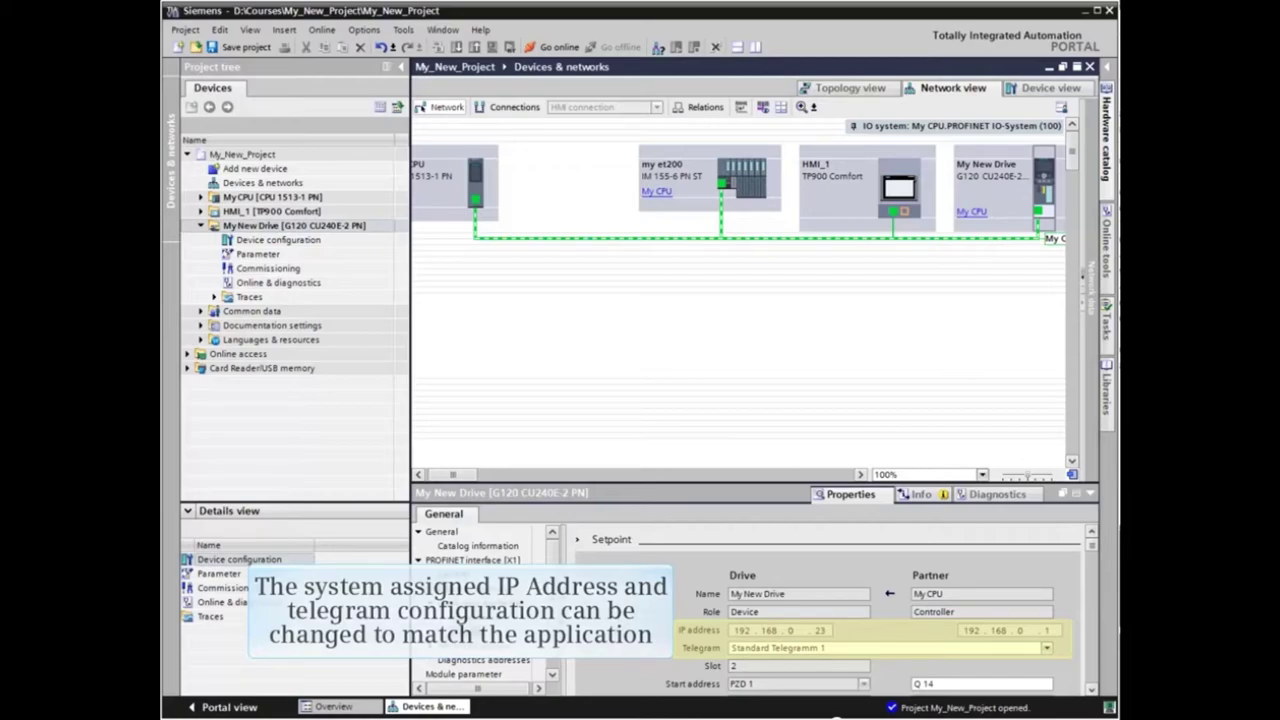
# Step: Set the drive's Ethernet IP address to 192.168.0.99, replacing the last octet 23 with 99
pyautogui.scroll(-2, 1092, 578)
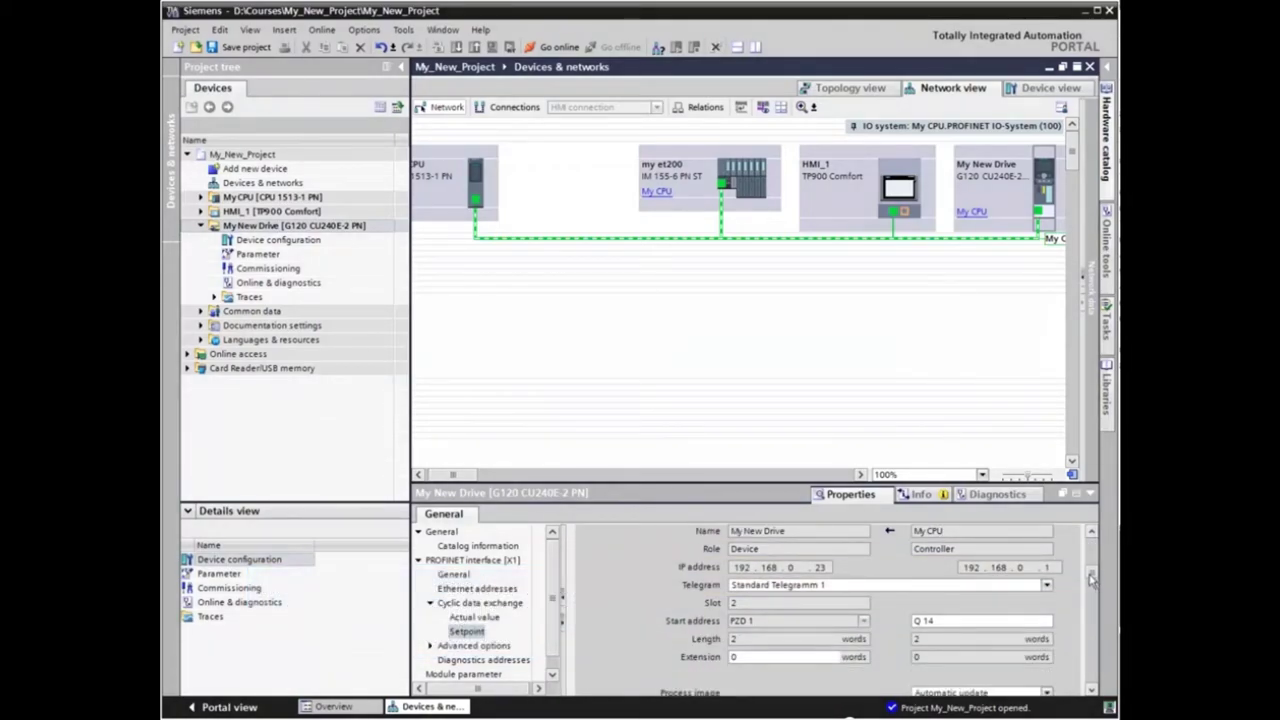
pyautogui.scroll(1, 1088, 566)
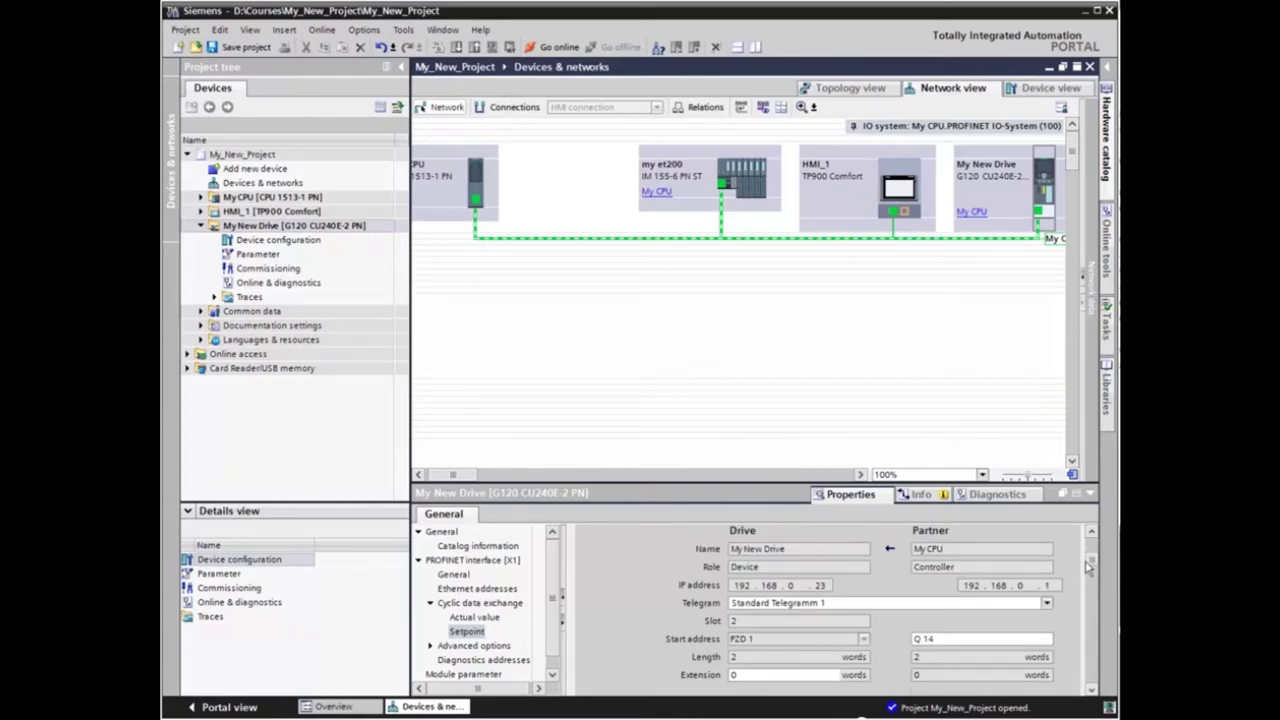
pyautogui.scroll(10, 1088, 566)
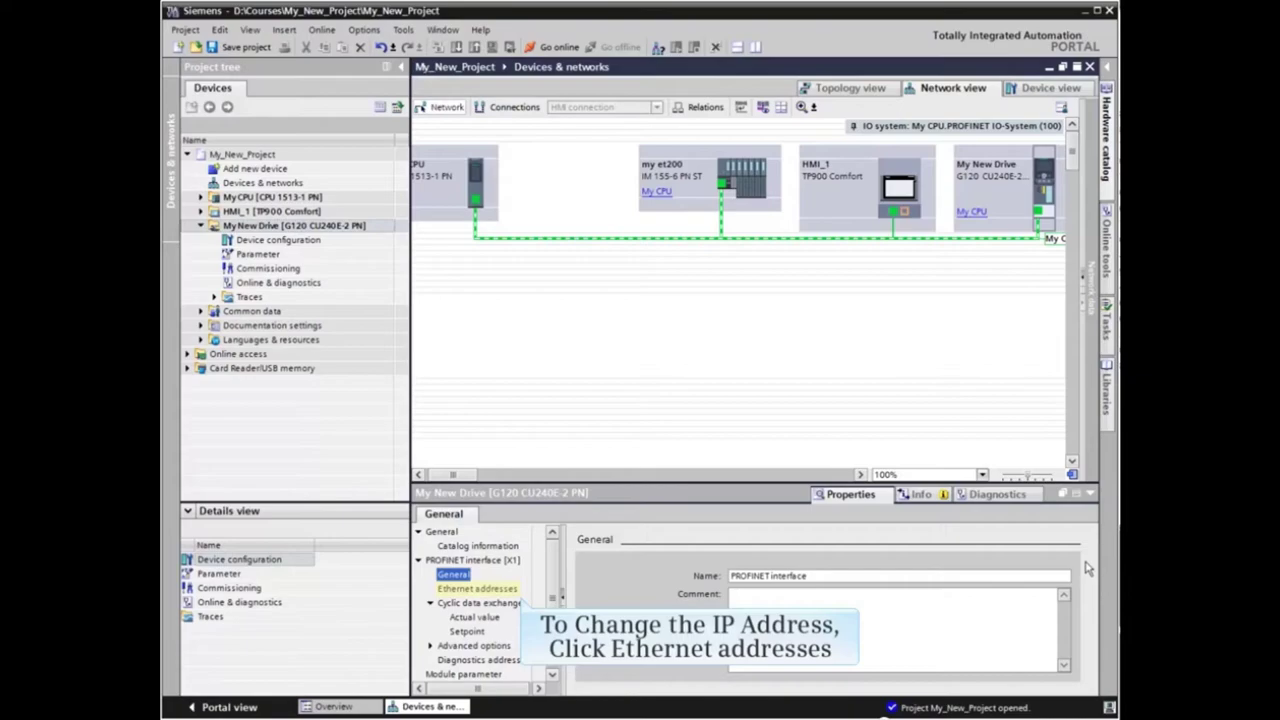
pyautogui.click(477, 590)
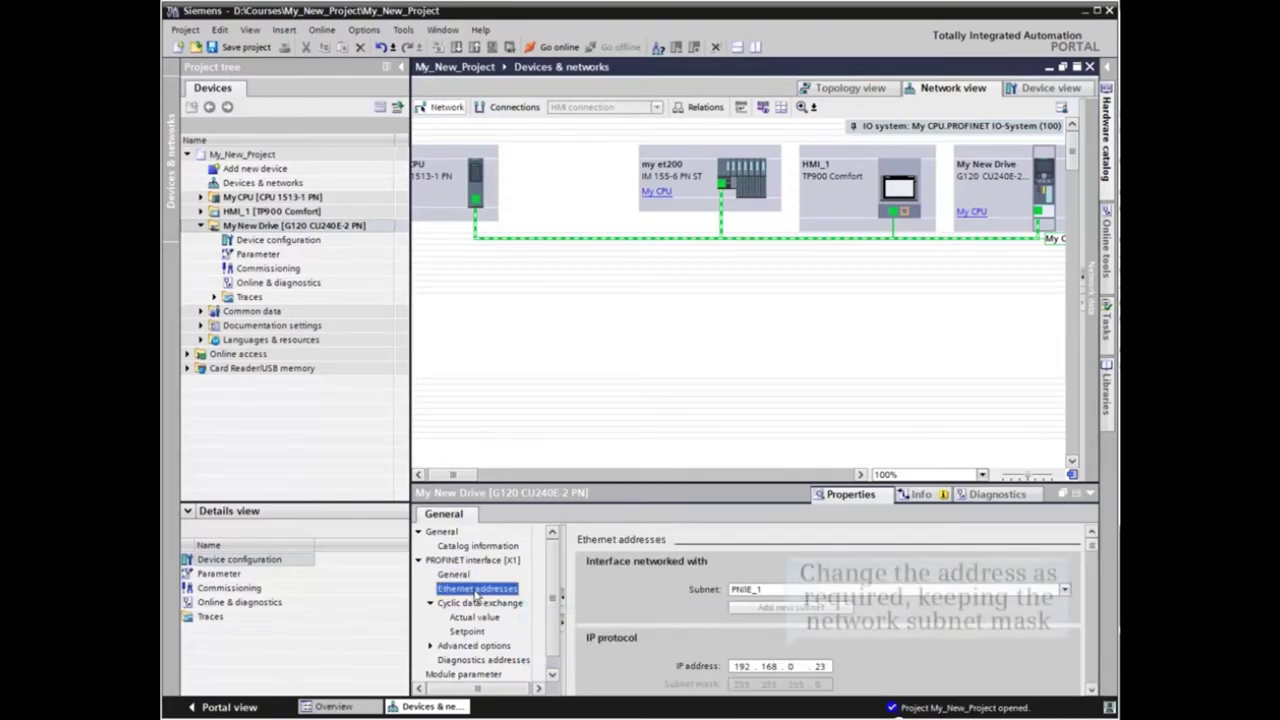
pyautogui.doubleClick(828, 670)
pyautogui.write('99')
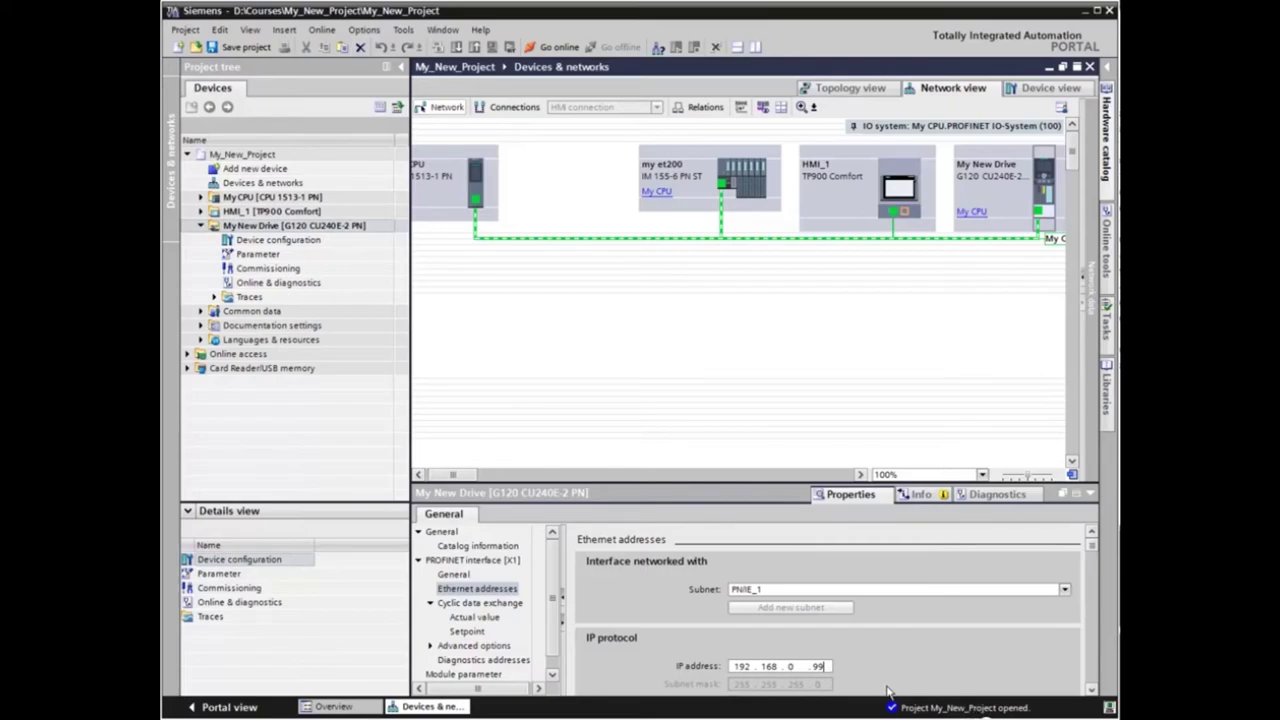
pyautogui.scroll(-3, 1083, 589)
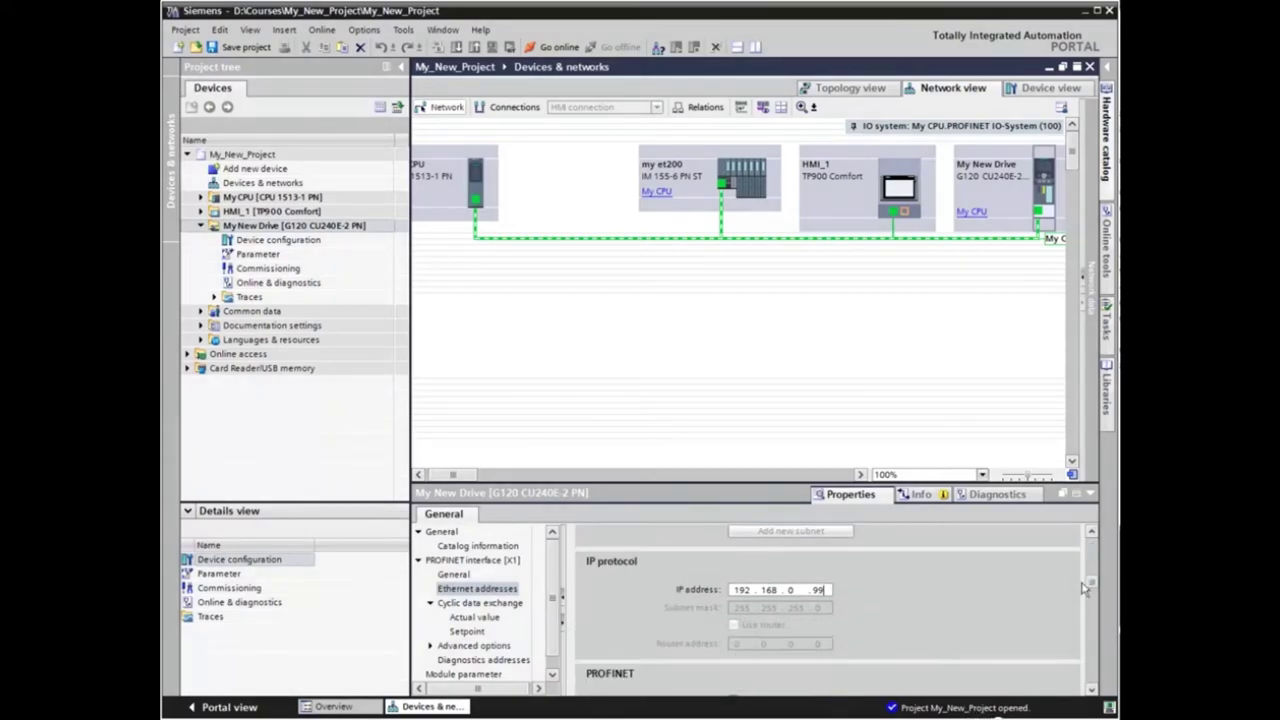
pyautogui.scroll(-5, 1083, 589)
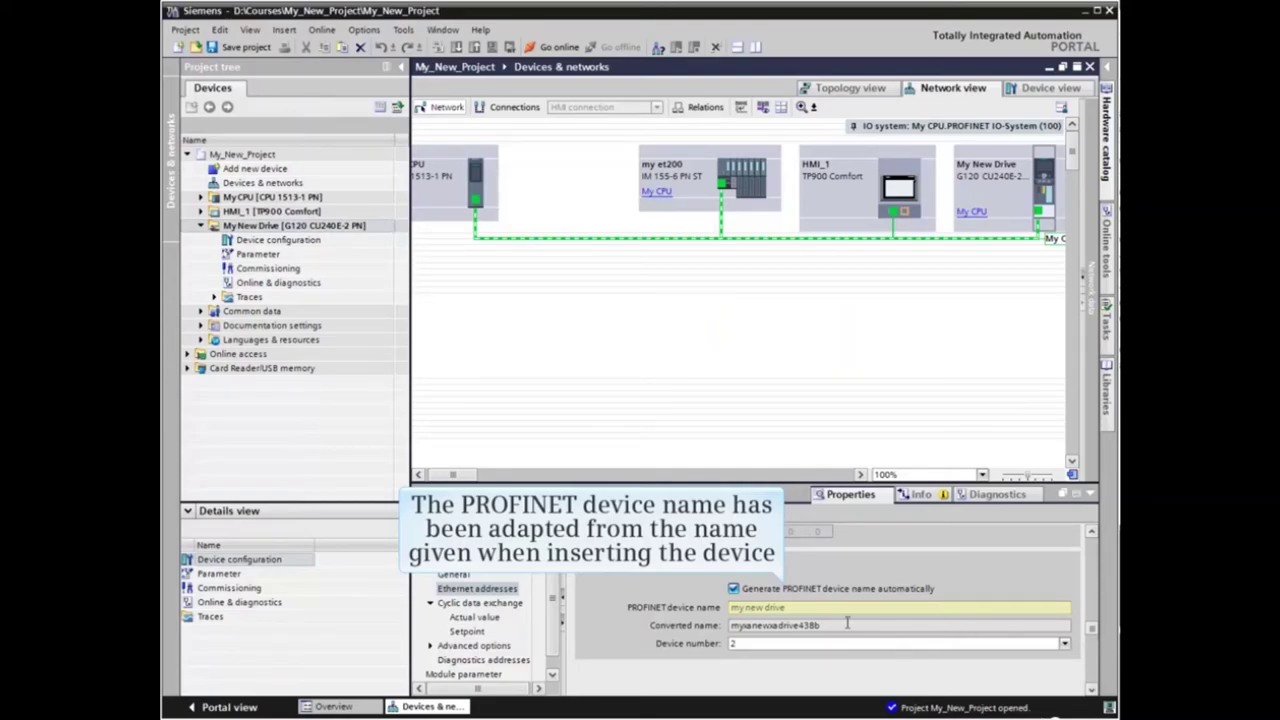
# Step: Check the PROFINET device name, then reselect Standard Telegramm 1 for the setpoint exchange
pyautogui.click(803, 610)
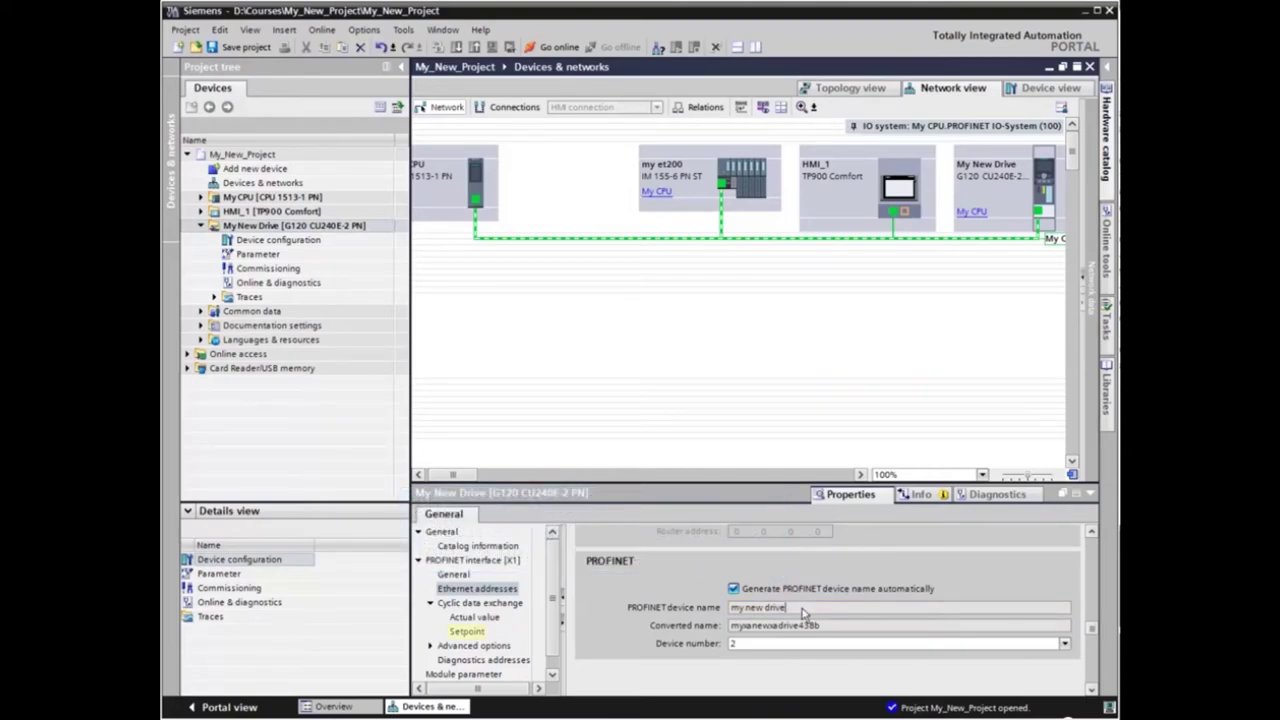
pyautogui.click(468, 632)
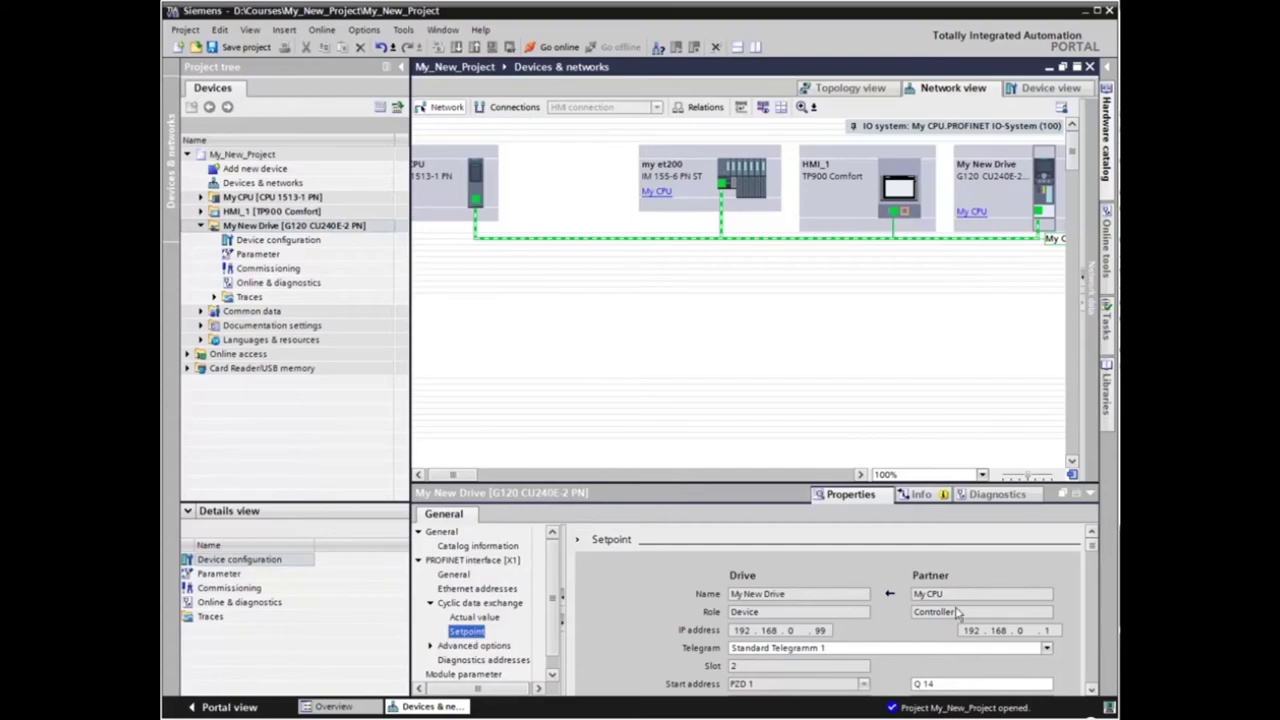
pyautogui.moveTo(1092, 556); pyautogui.dragTo(1092, 570)
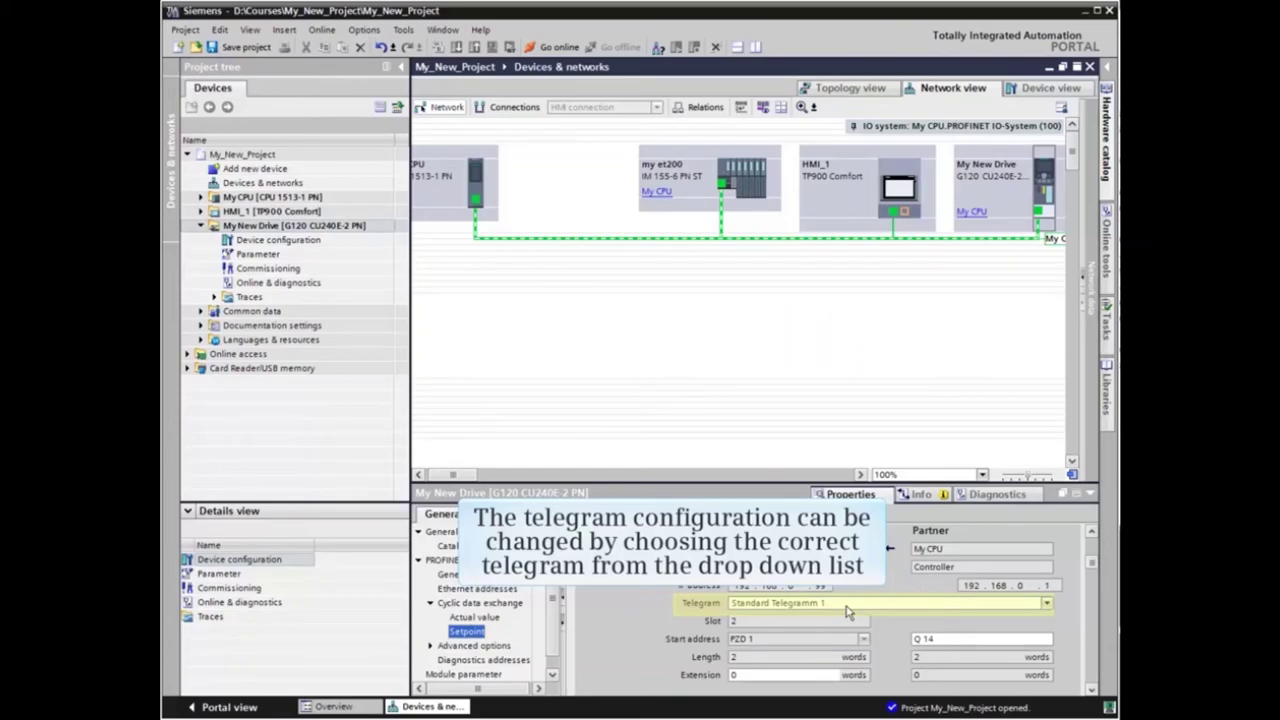
pyautogui.click(1046, 604)
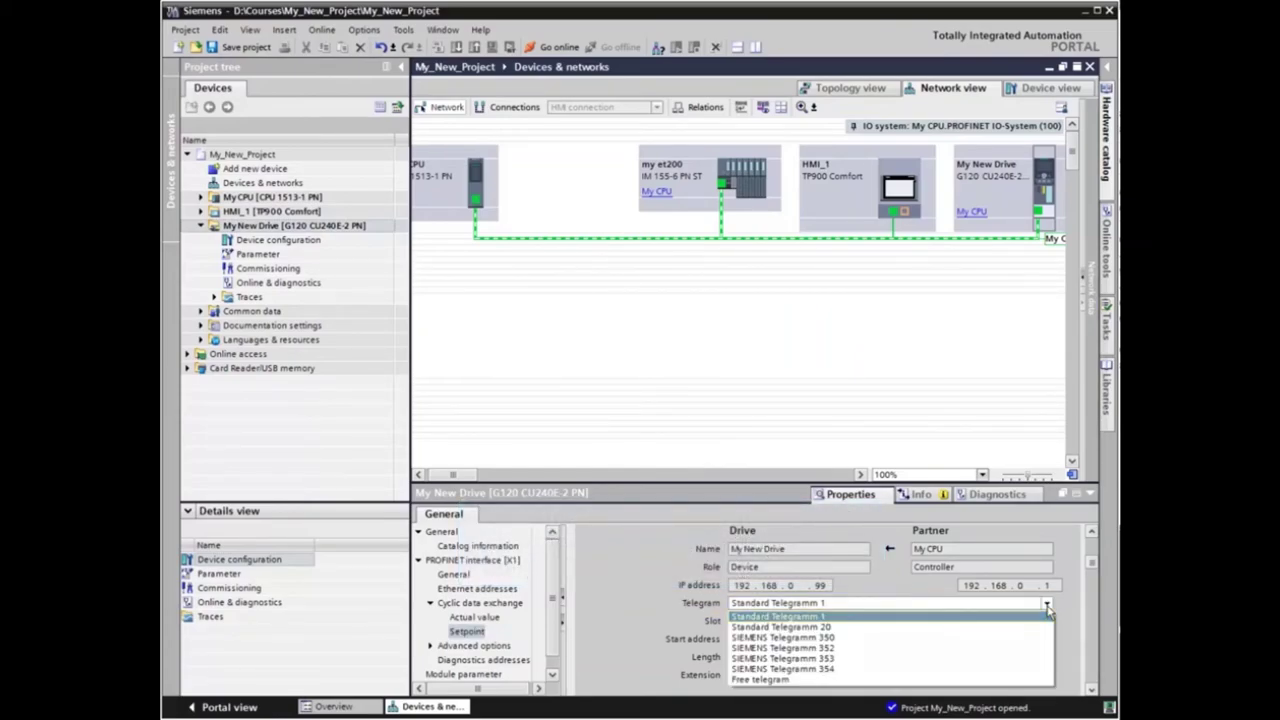
pyautogui.click(789, 617)
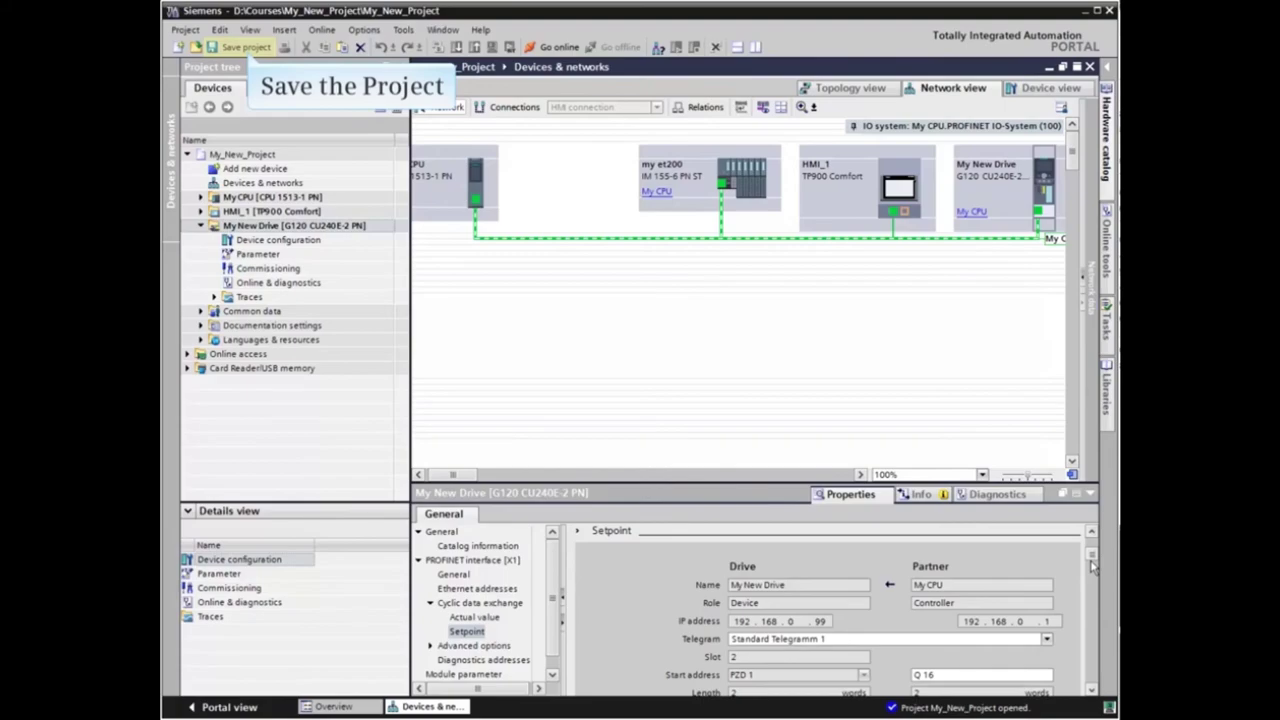
# Step: Save My_New_Project from the toolbar
pyautogui.click(244, 47)
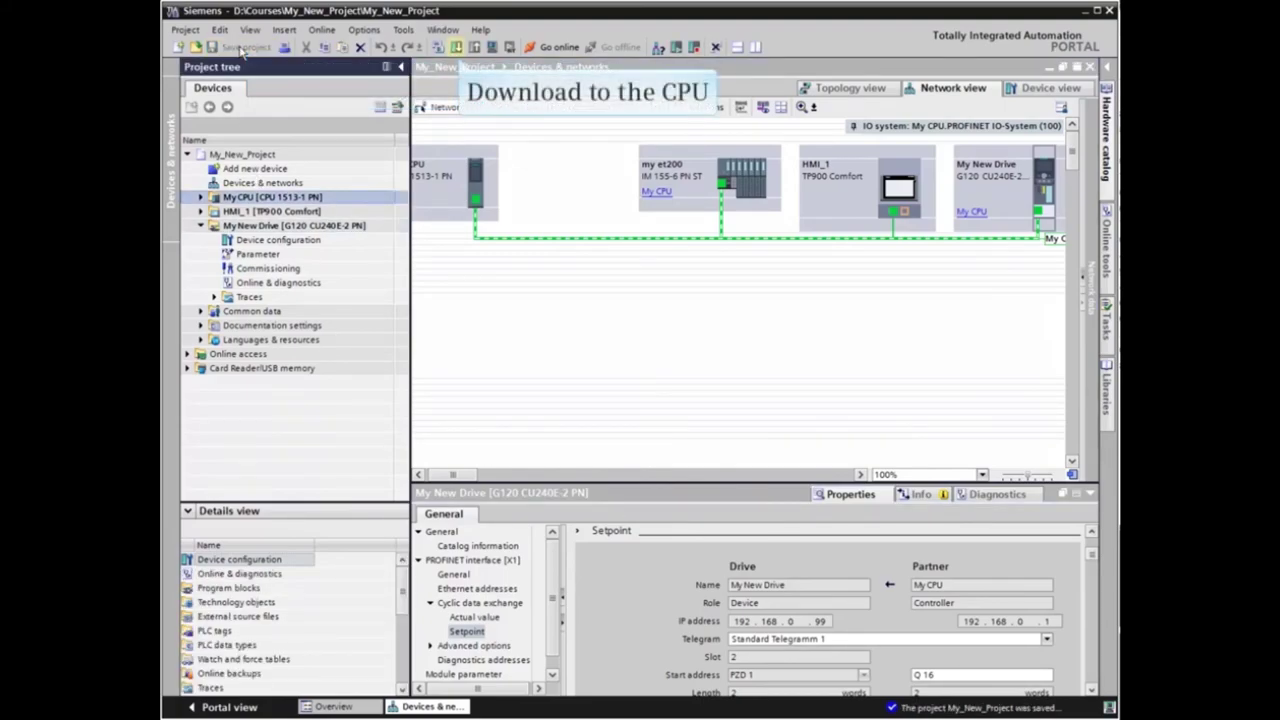